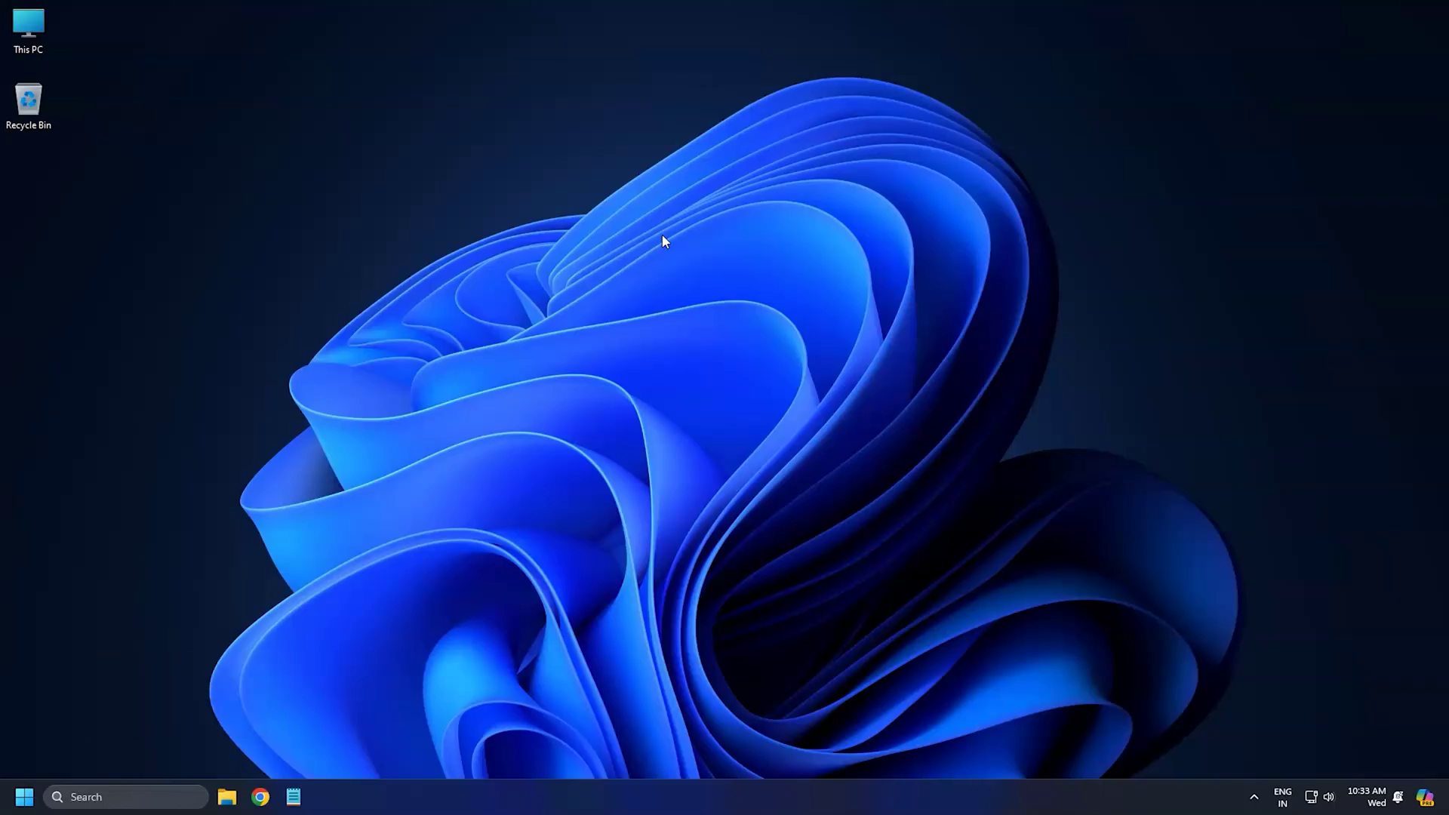
- Switch the power mode to Best performance under Settings > System > Power
left_click(22, 798)
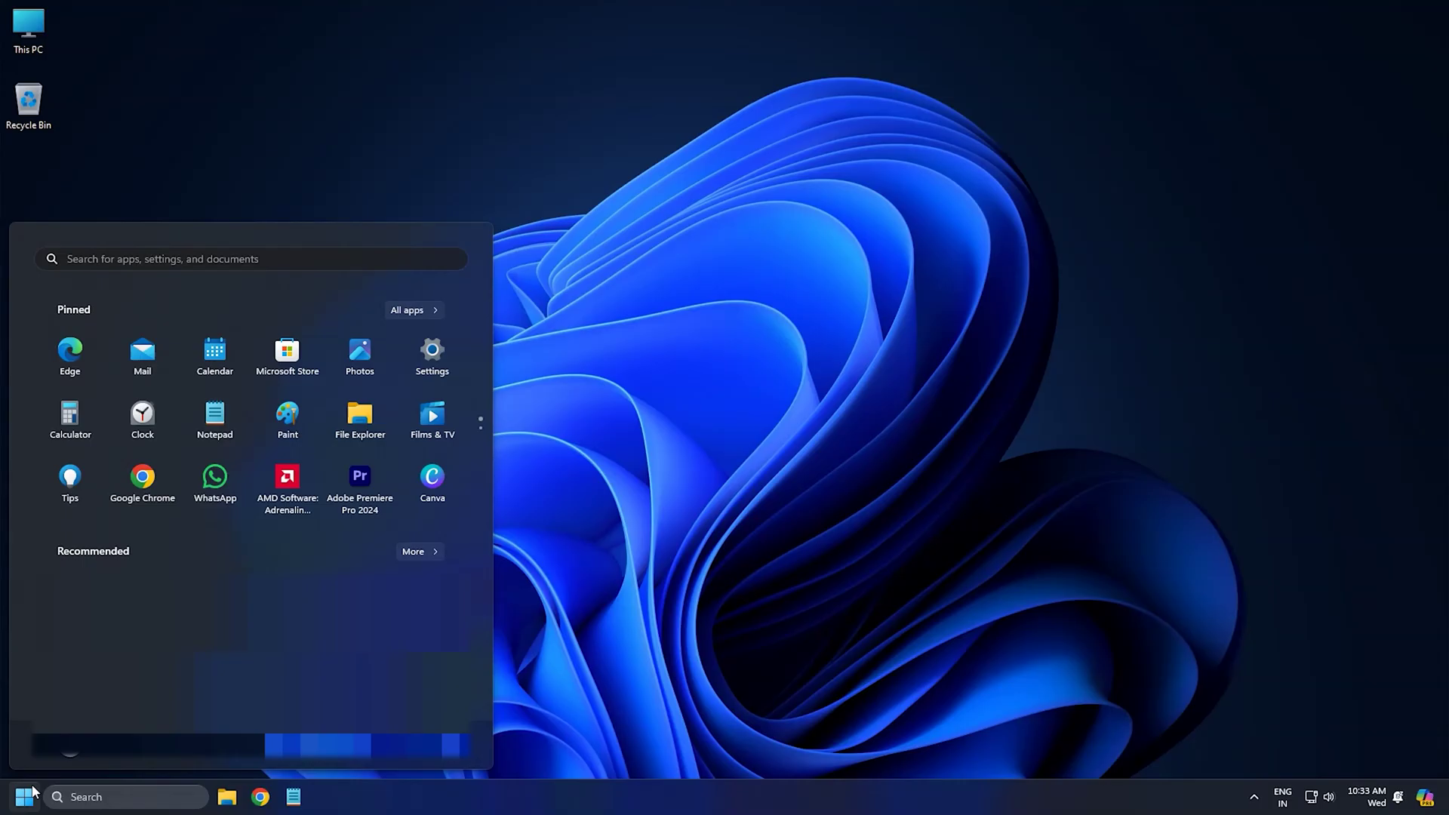
left_click(429, 352)
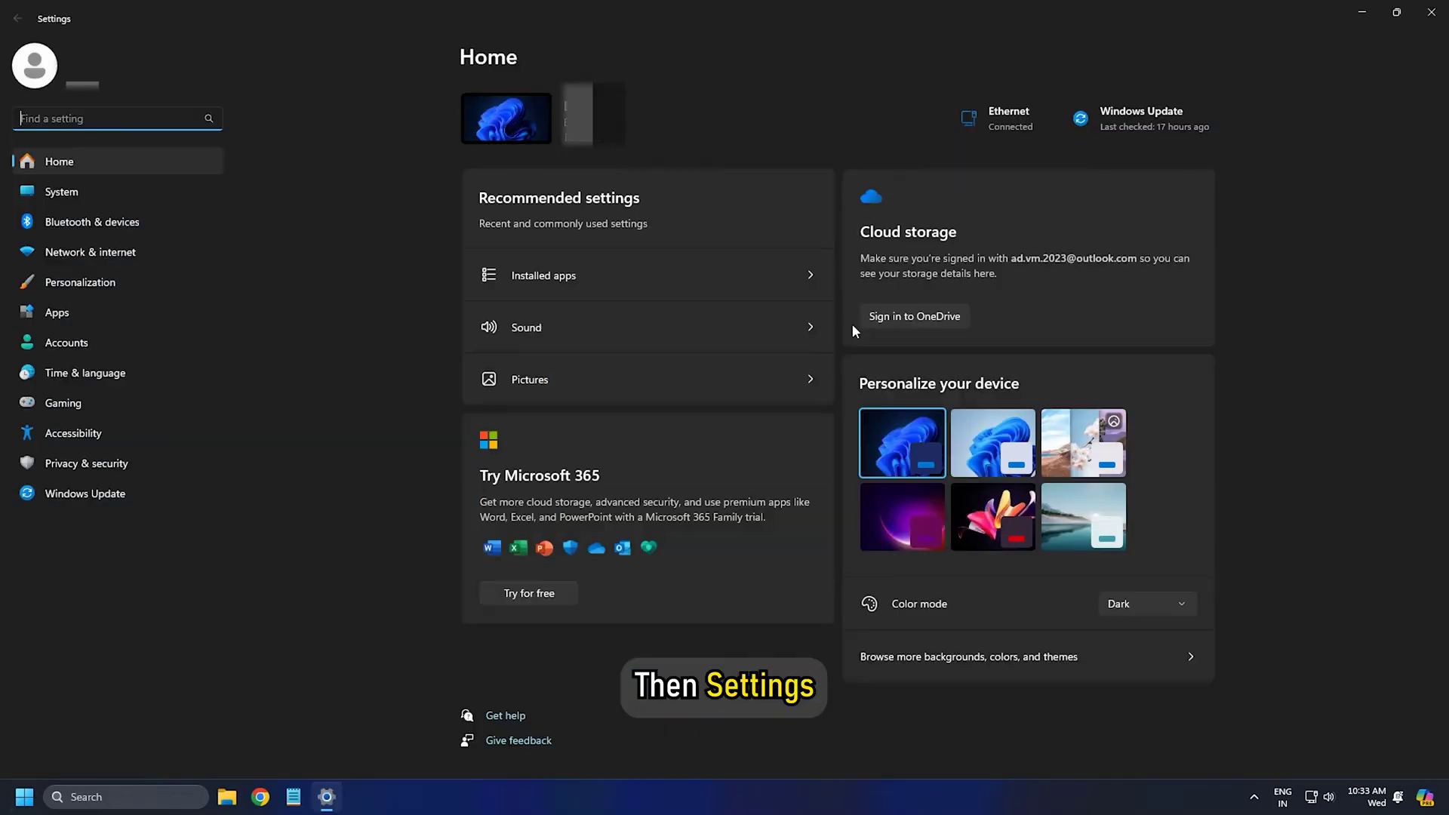
left_click(49, 192)
left_click(523, 419)
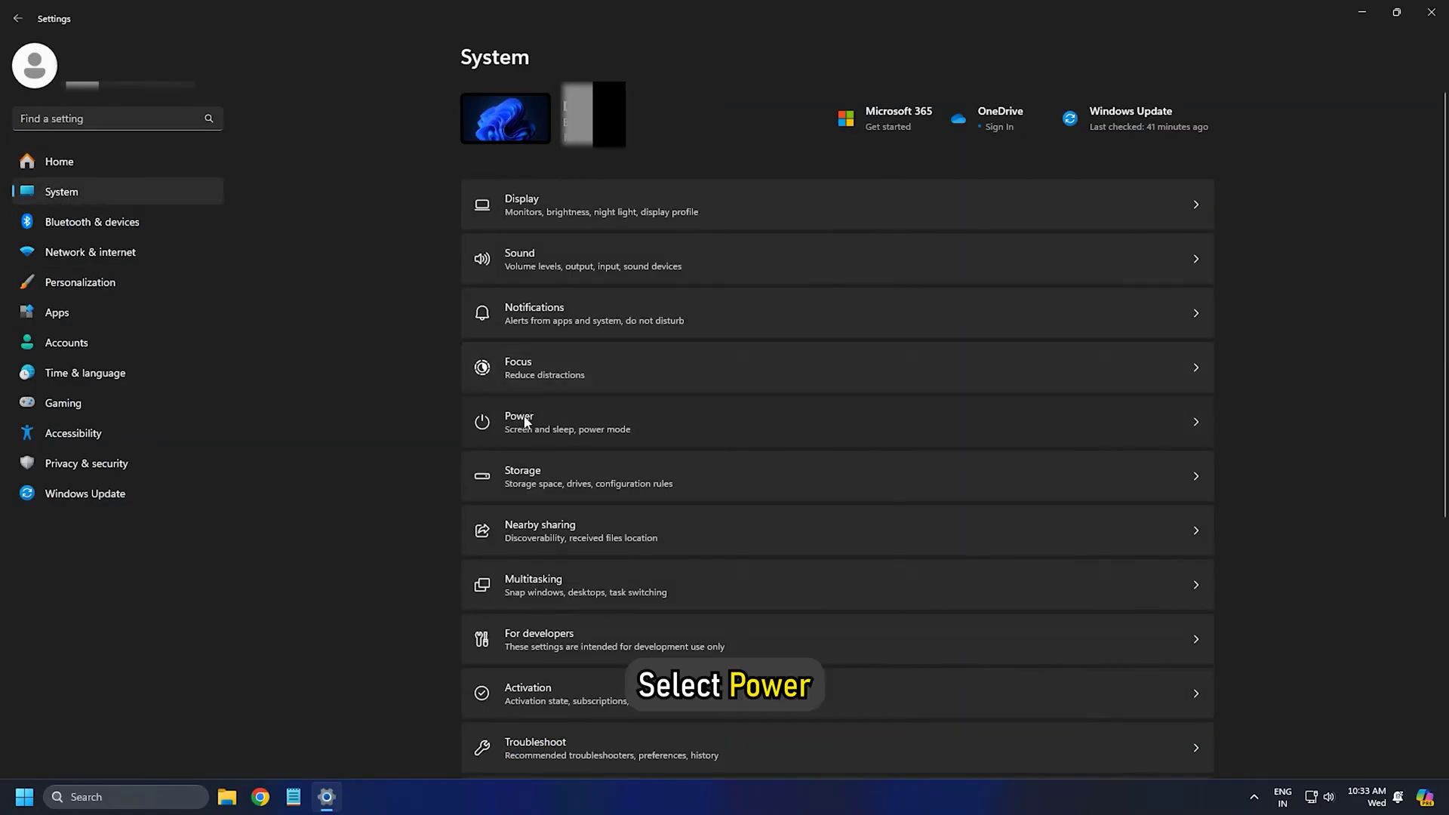
left_click(1172, 272)
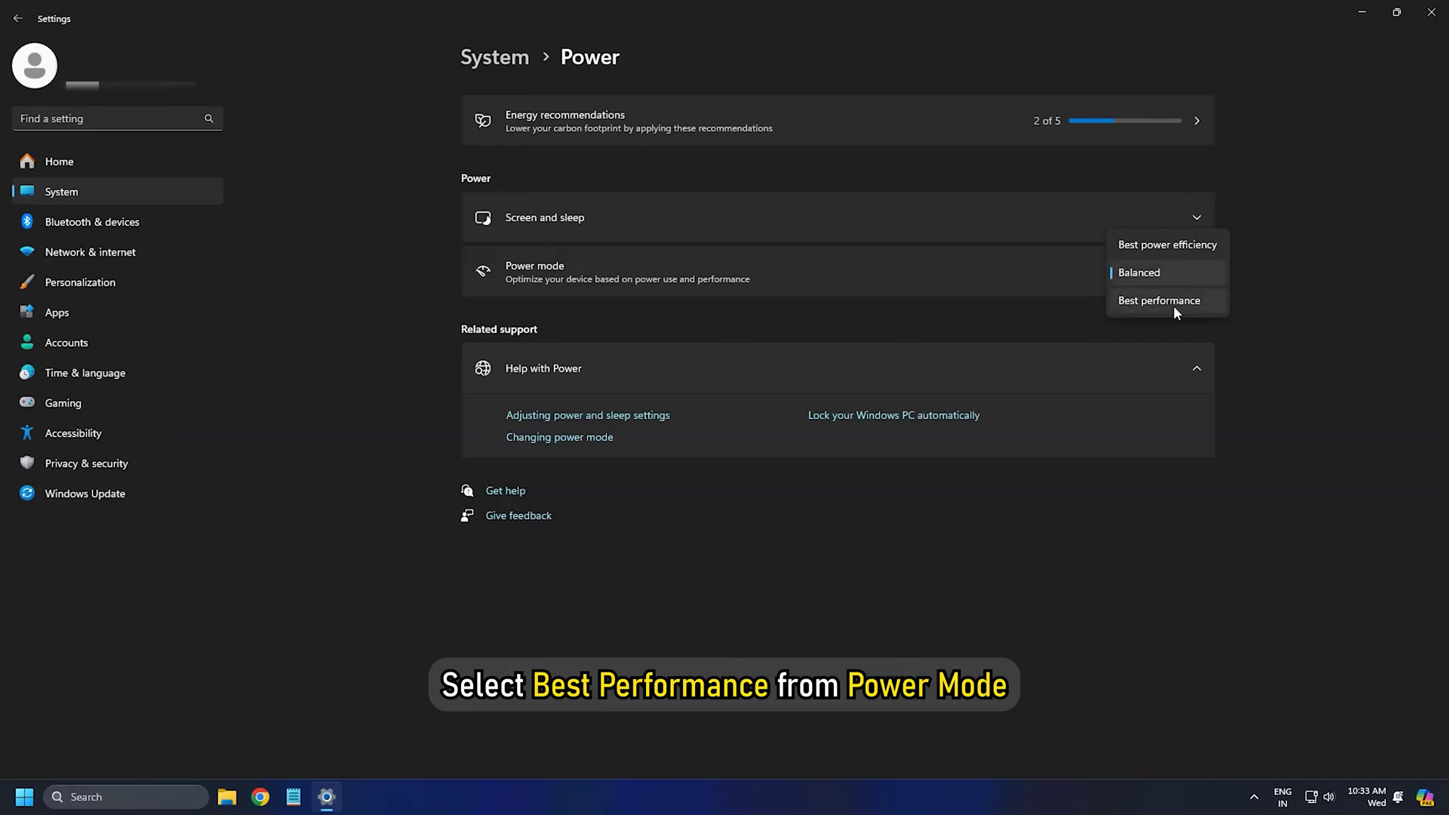
left_click(1172, 305)
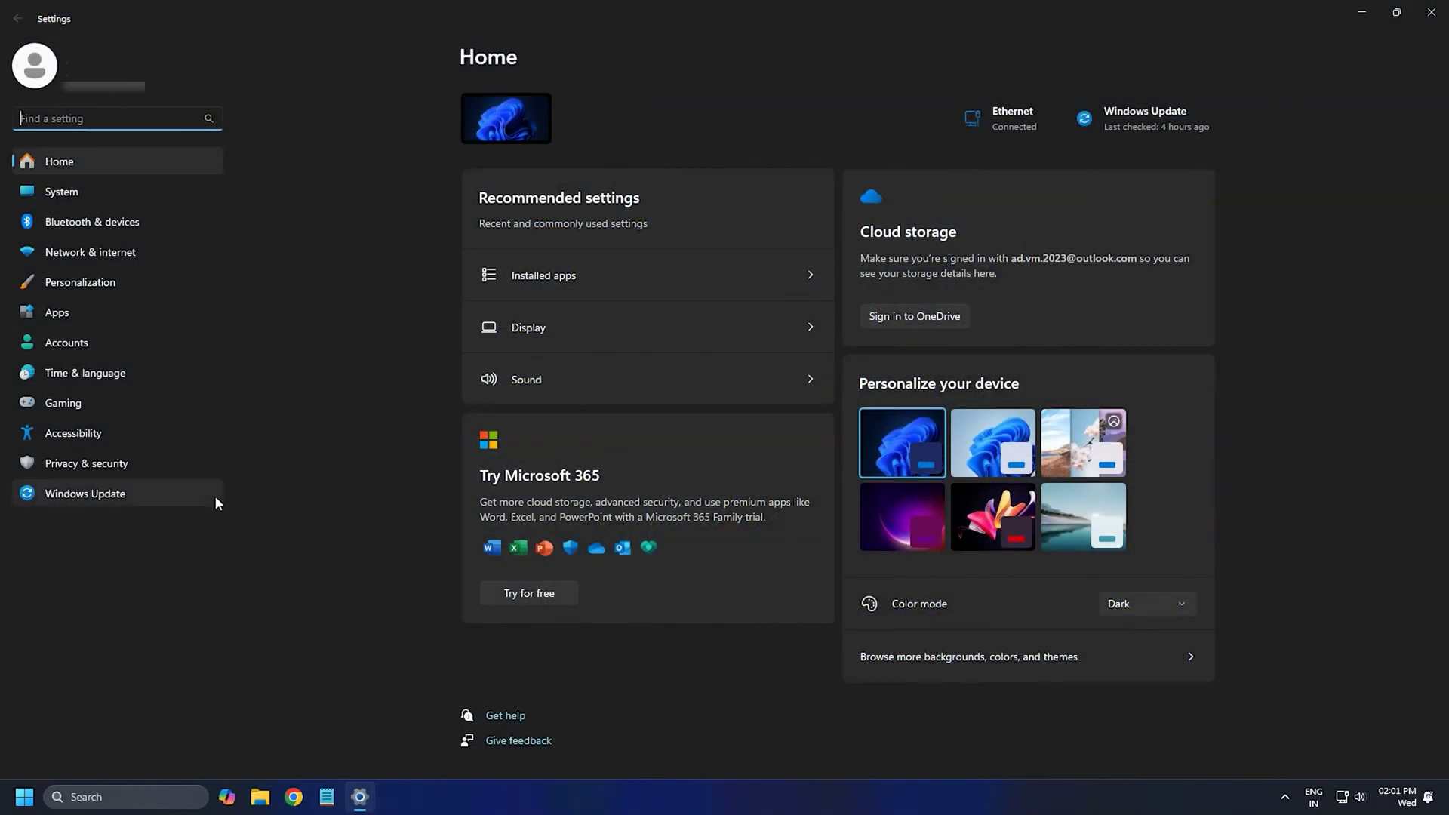
- Open the Ethernet connection's details under Network & internet
left_click(90, 254)
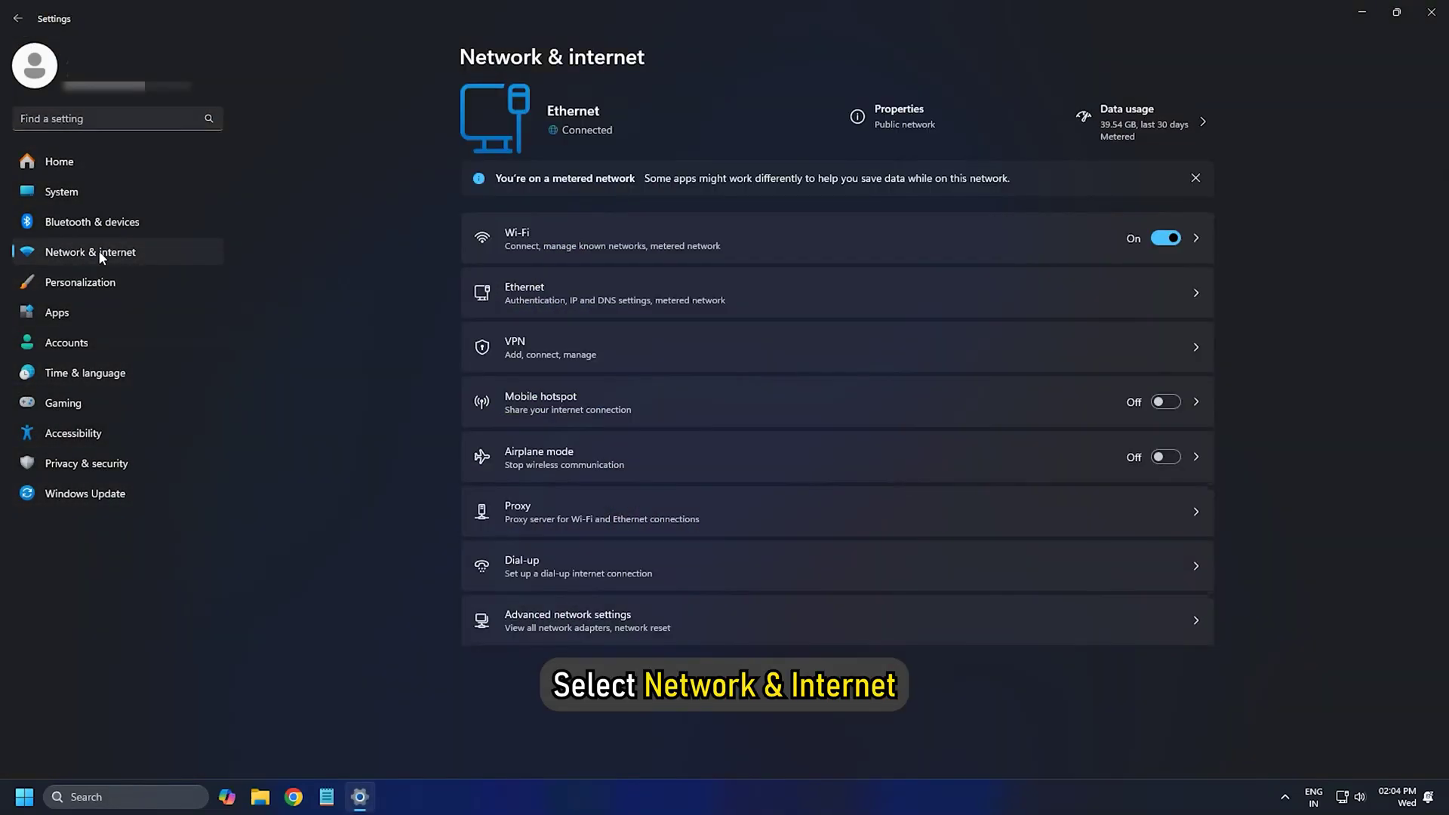
left_click(619, 301)
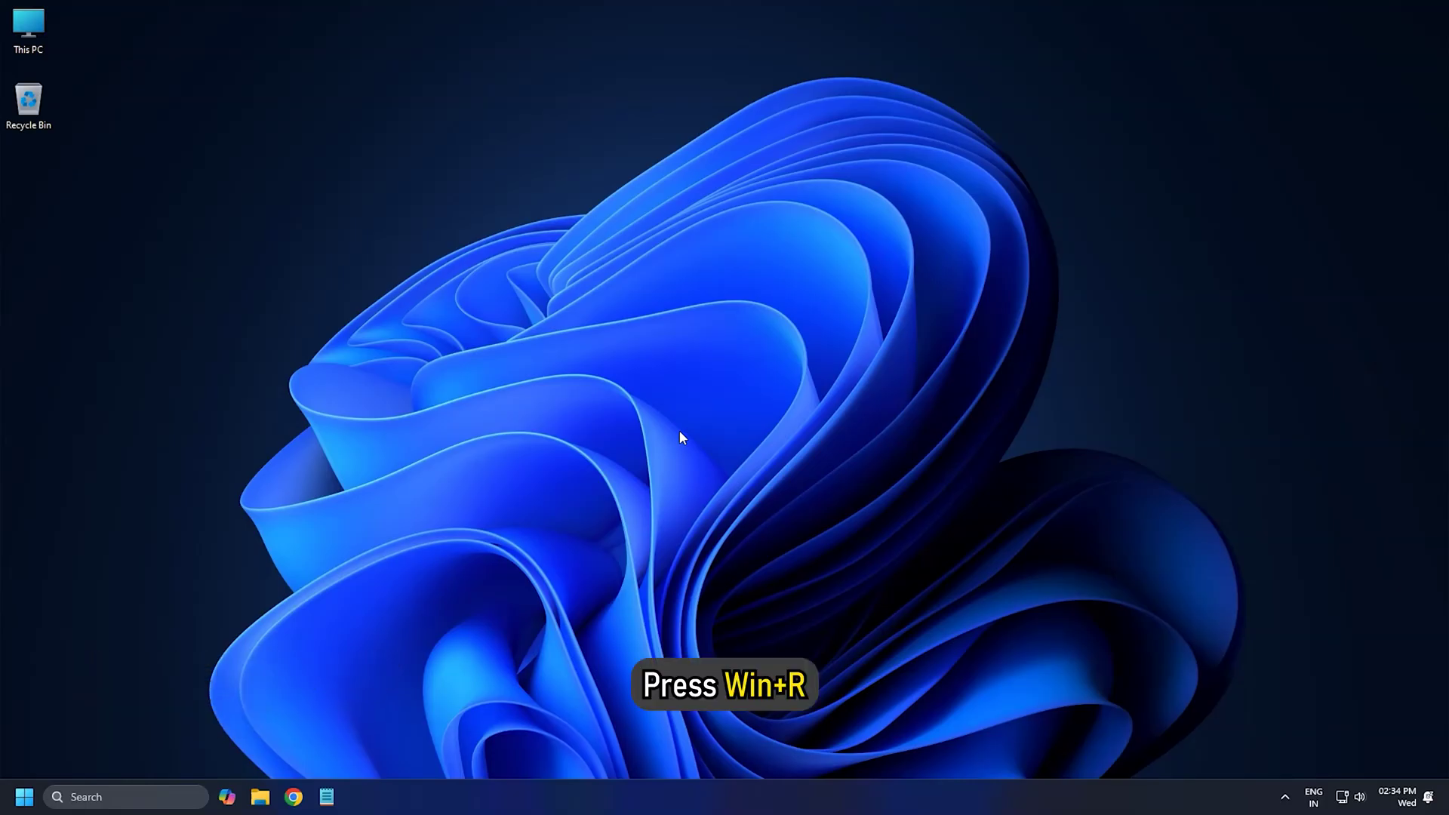
- Launch the Group Policy Editor and open the optional component installation and repair policy under System
key("super+r")
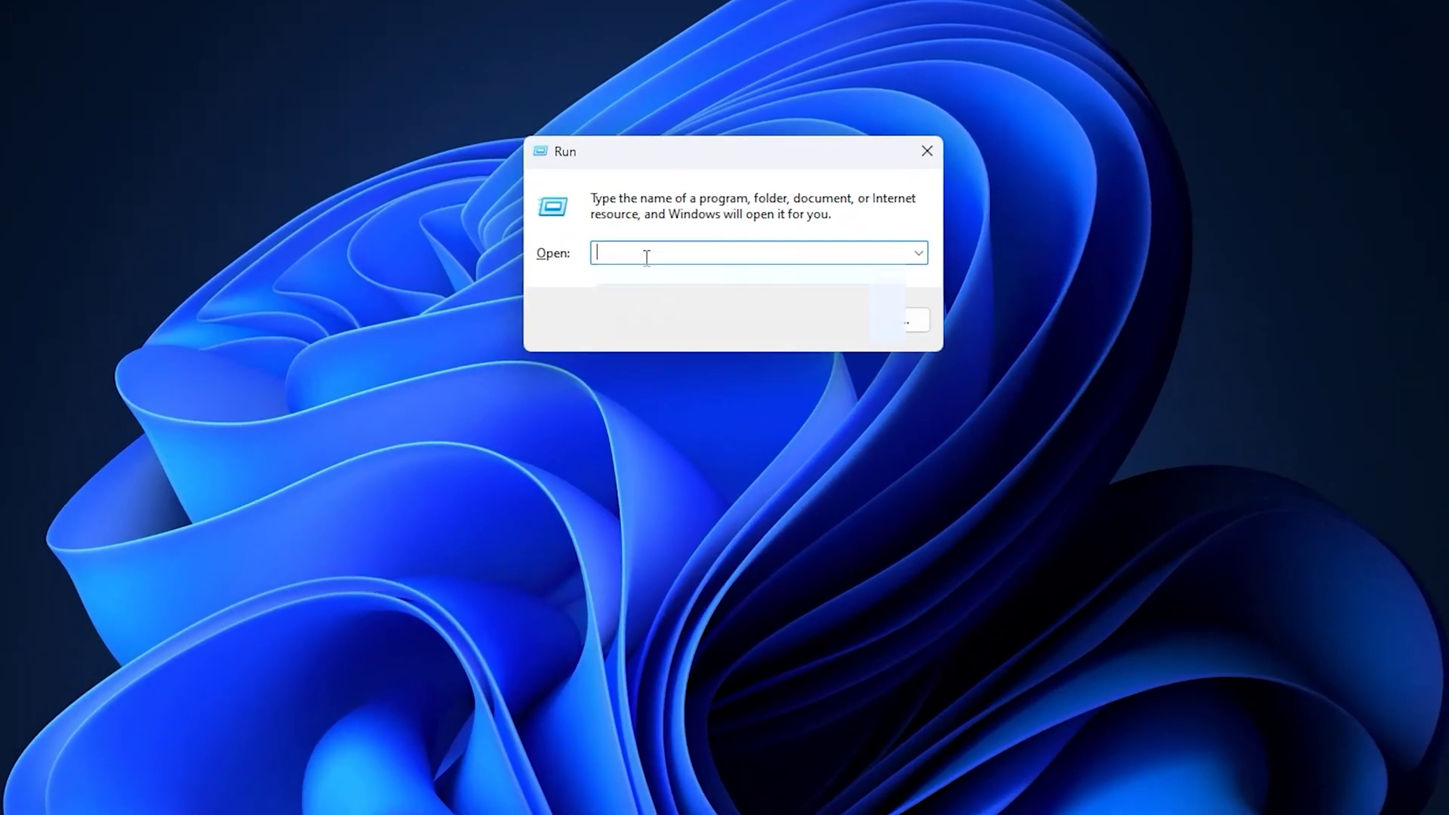
type("gp")
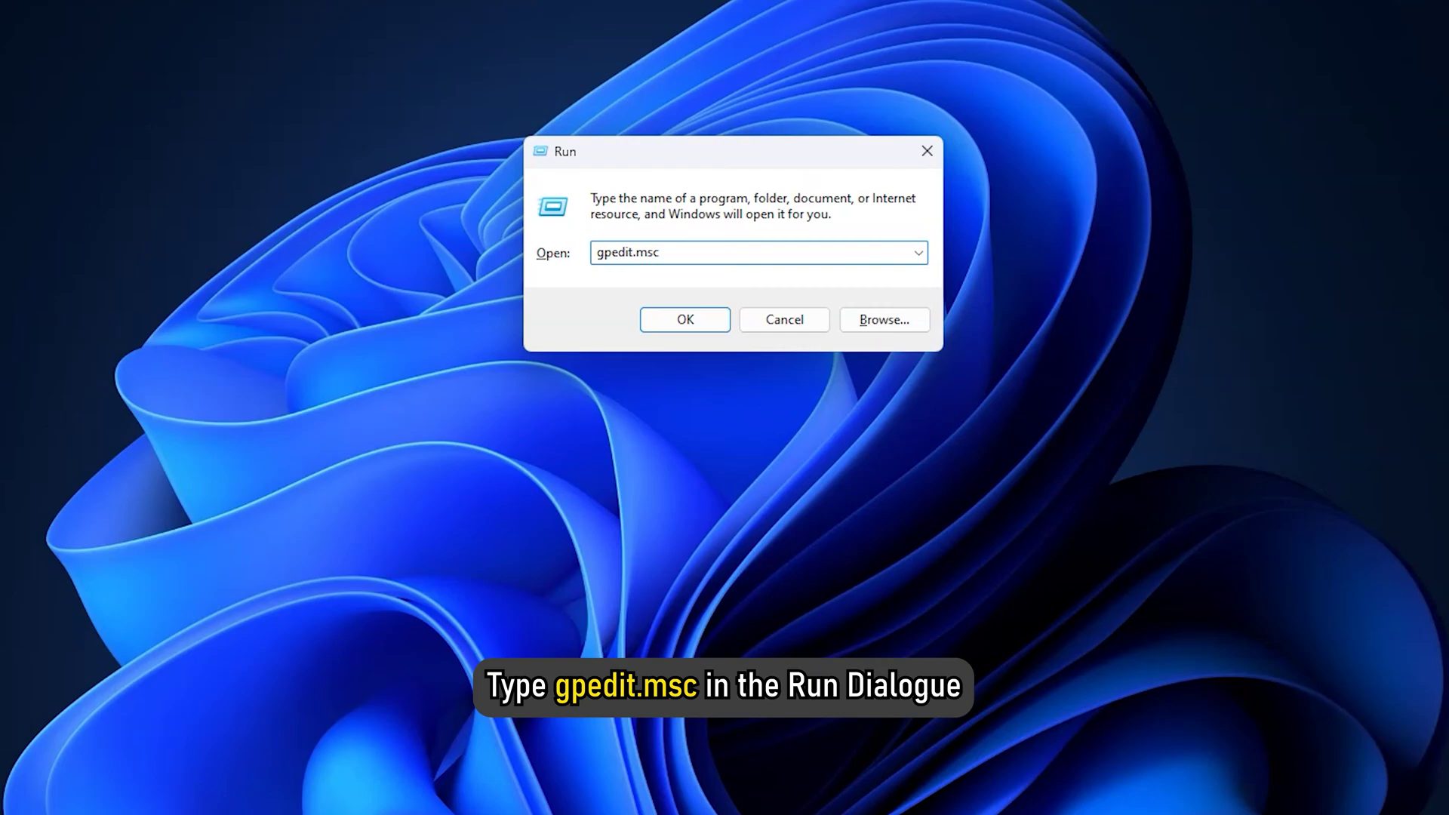
key("Return")
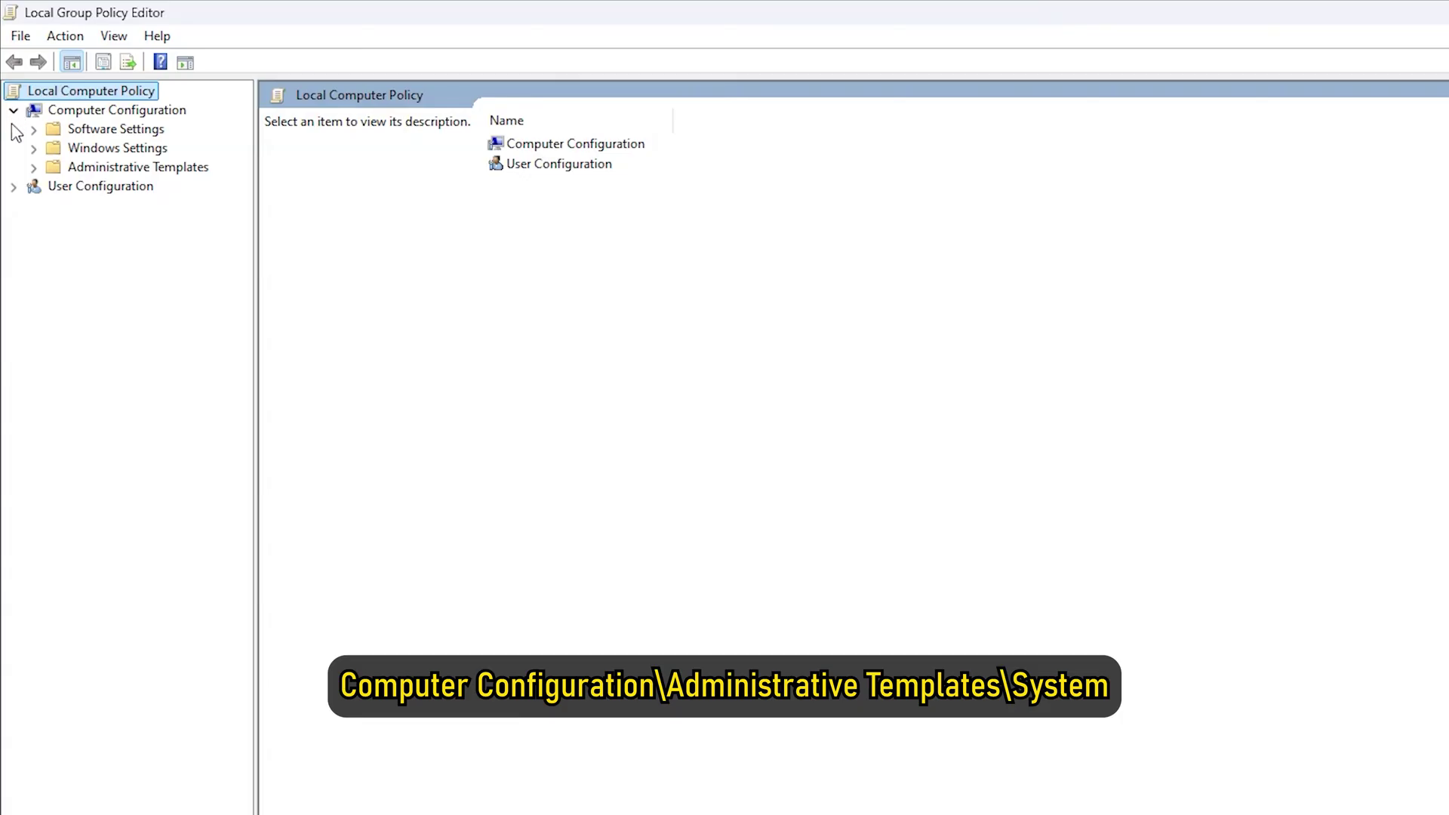
key("Down")
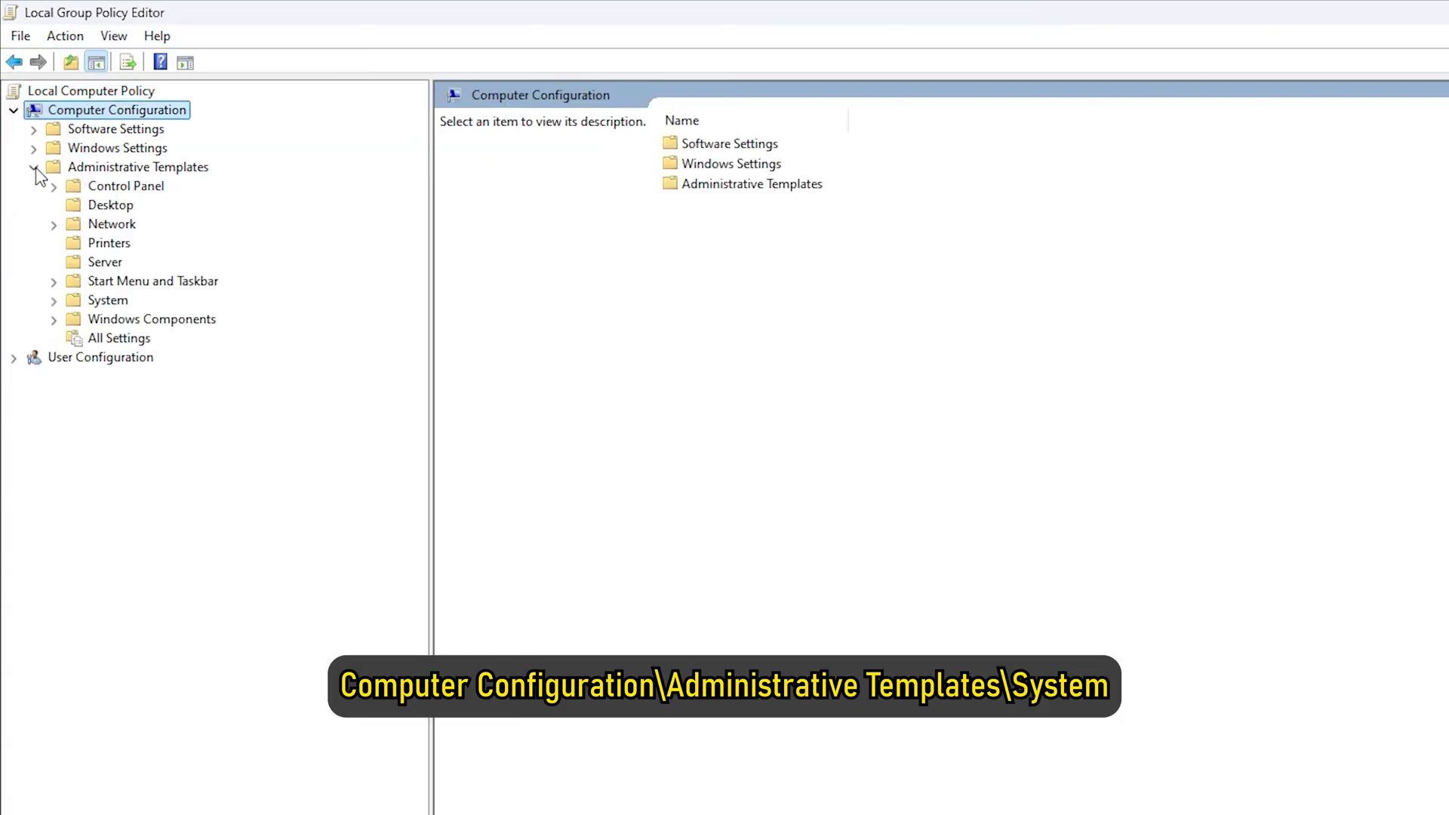
left_click(76, 305)
scroll(876, 649, "down", 8)
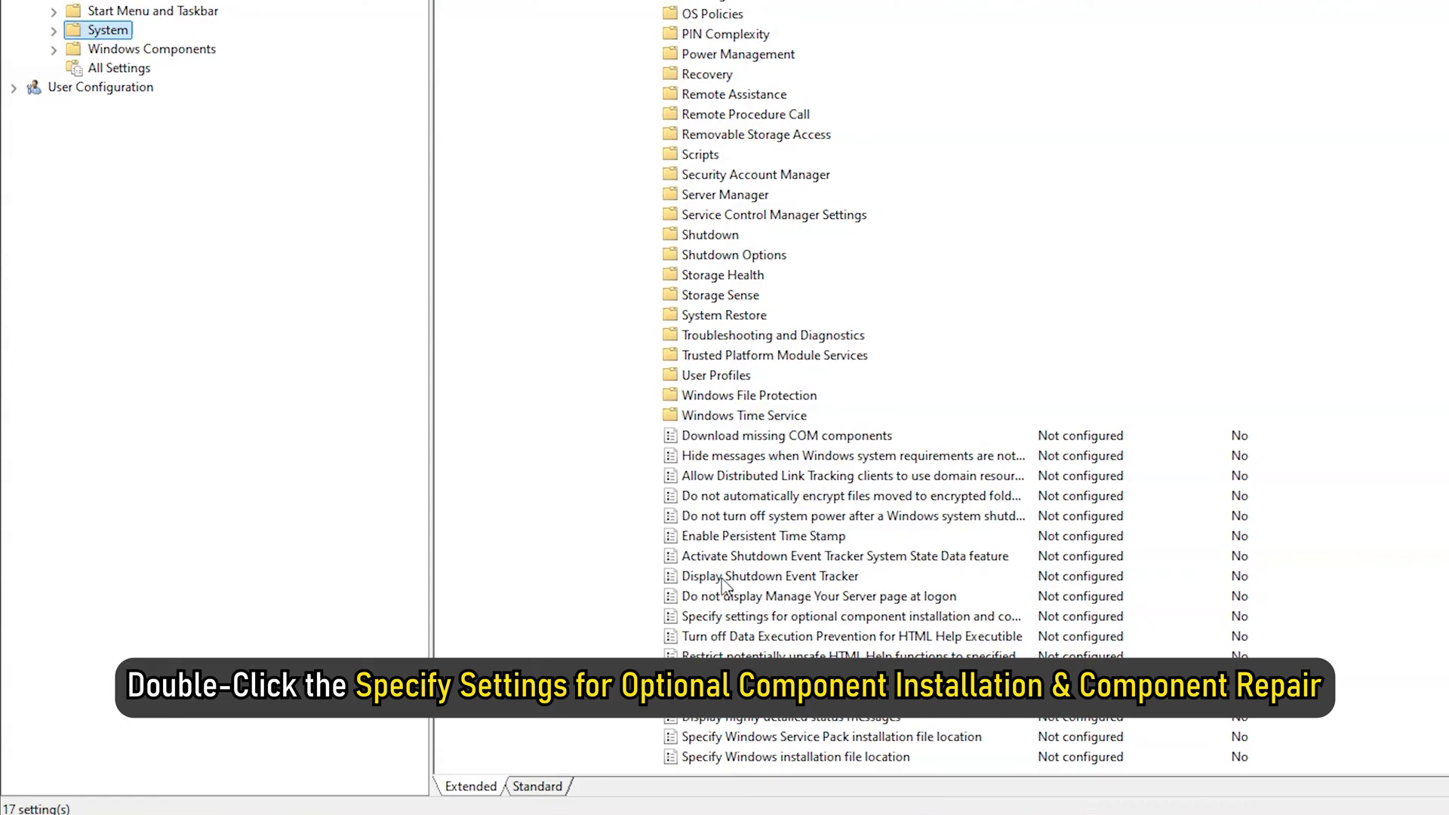
double_click(675, 617)
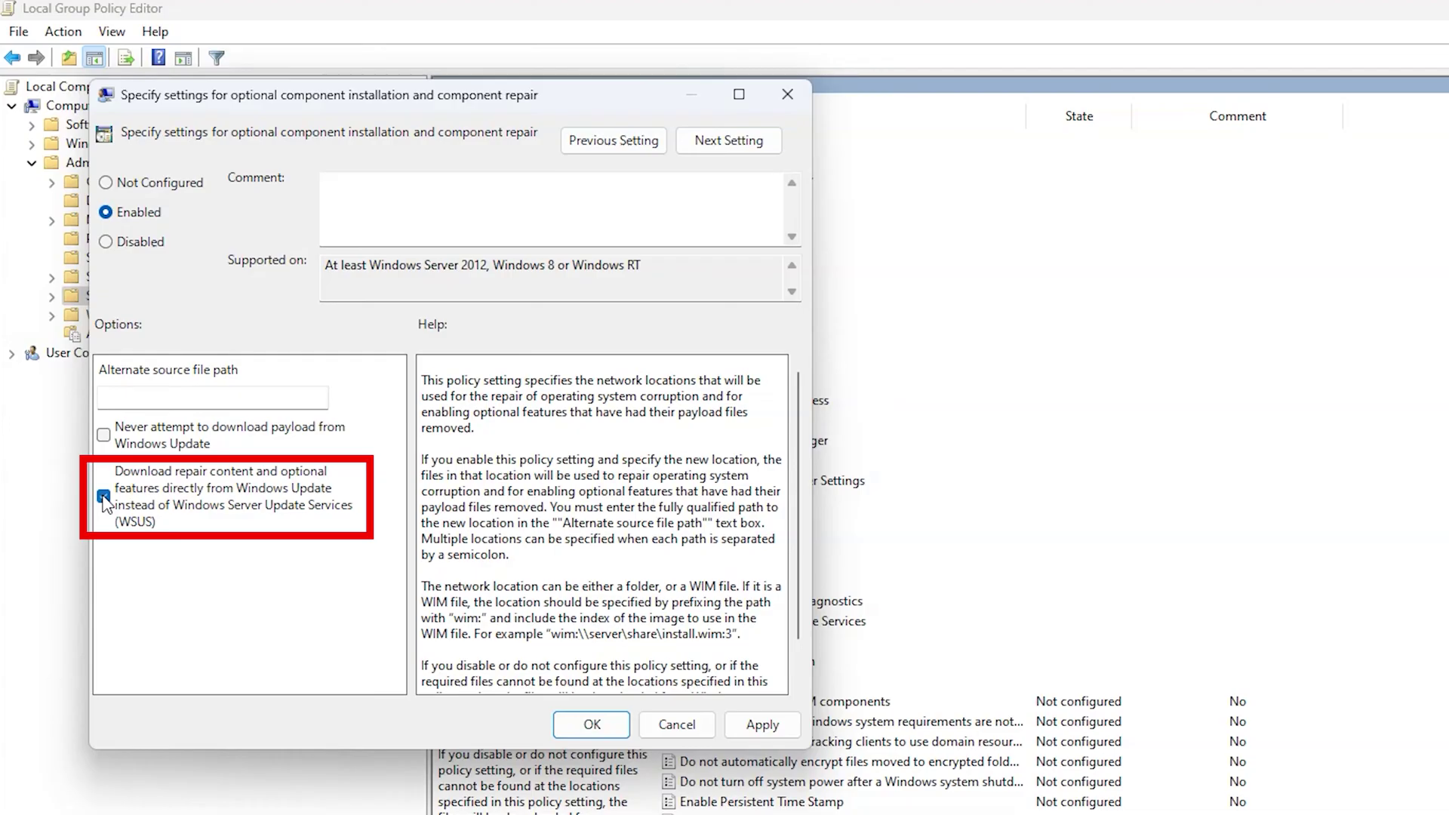
- Apply and confirm the enabled repair policy with direct Windows Update repair downloads
left_click(759, 727)
left_click(592, 726)
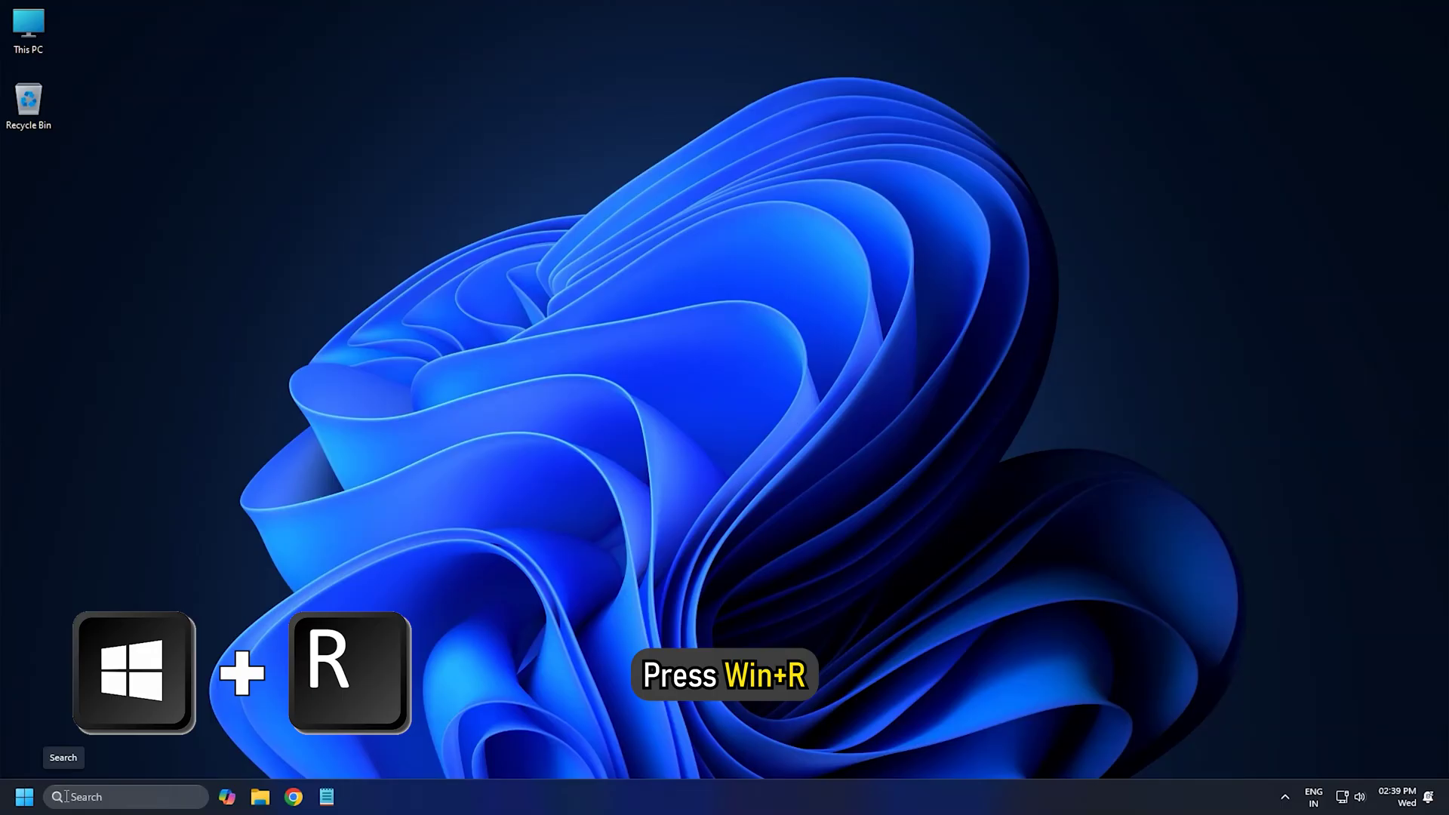
- Run regedit and approve the User Account Control prompt
key("super+r")
type("regedit")
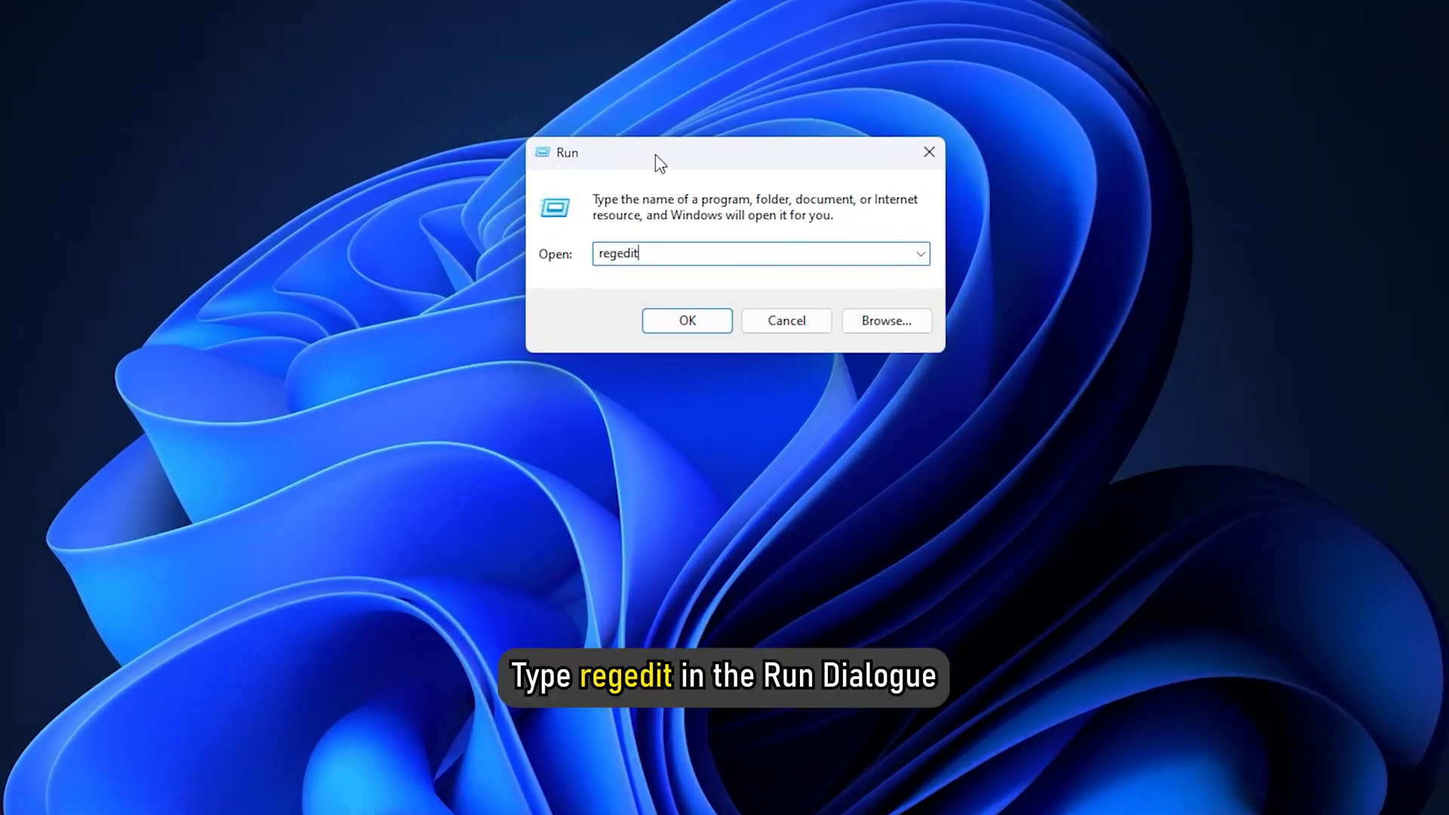
key("Return")
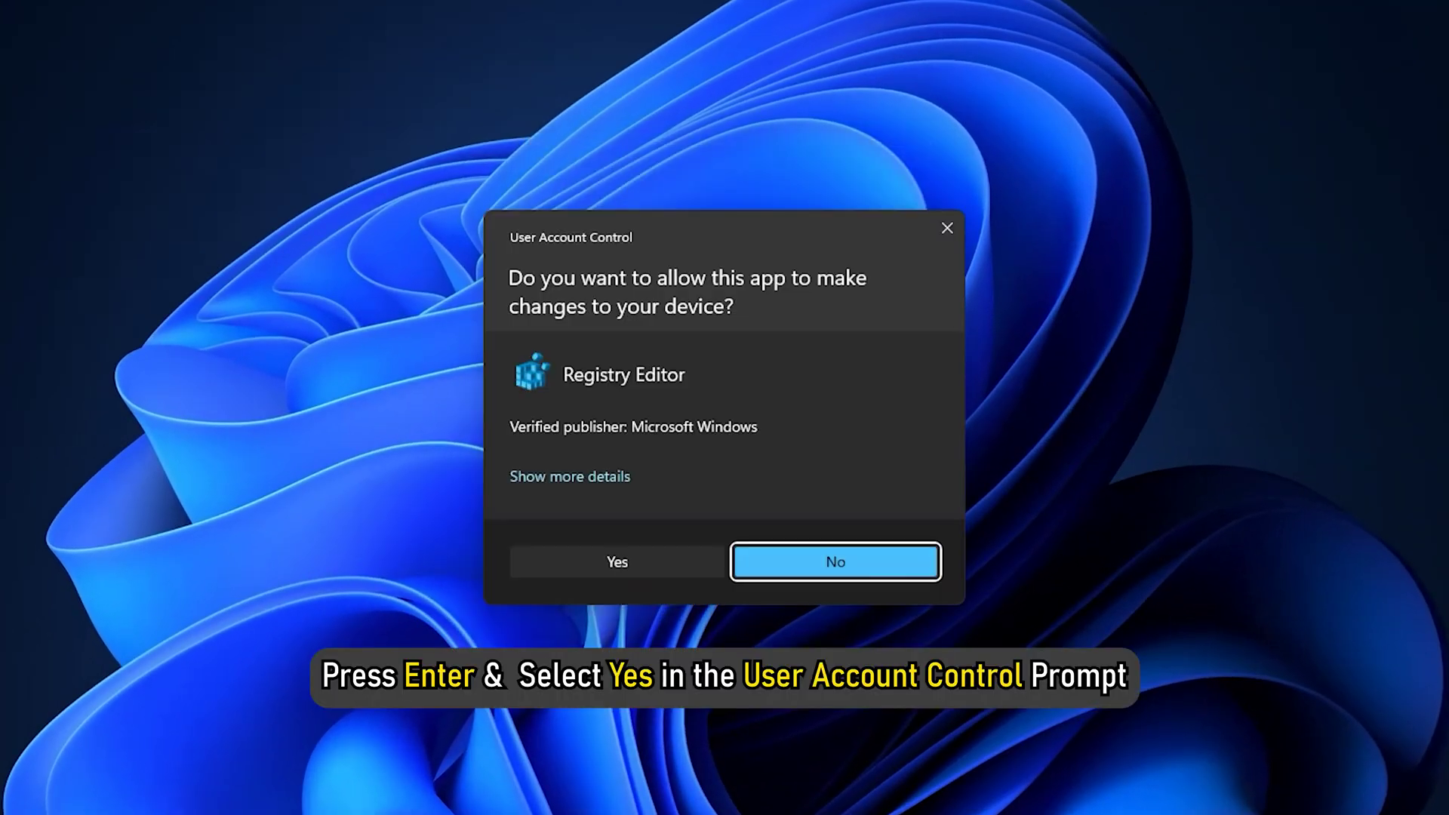
left_click(597, 560)
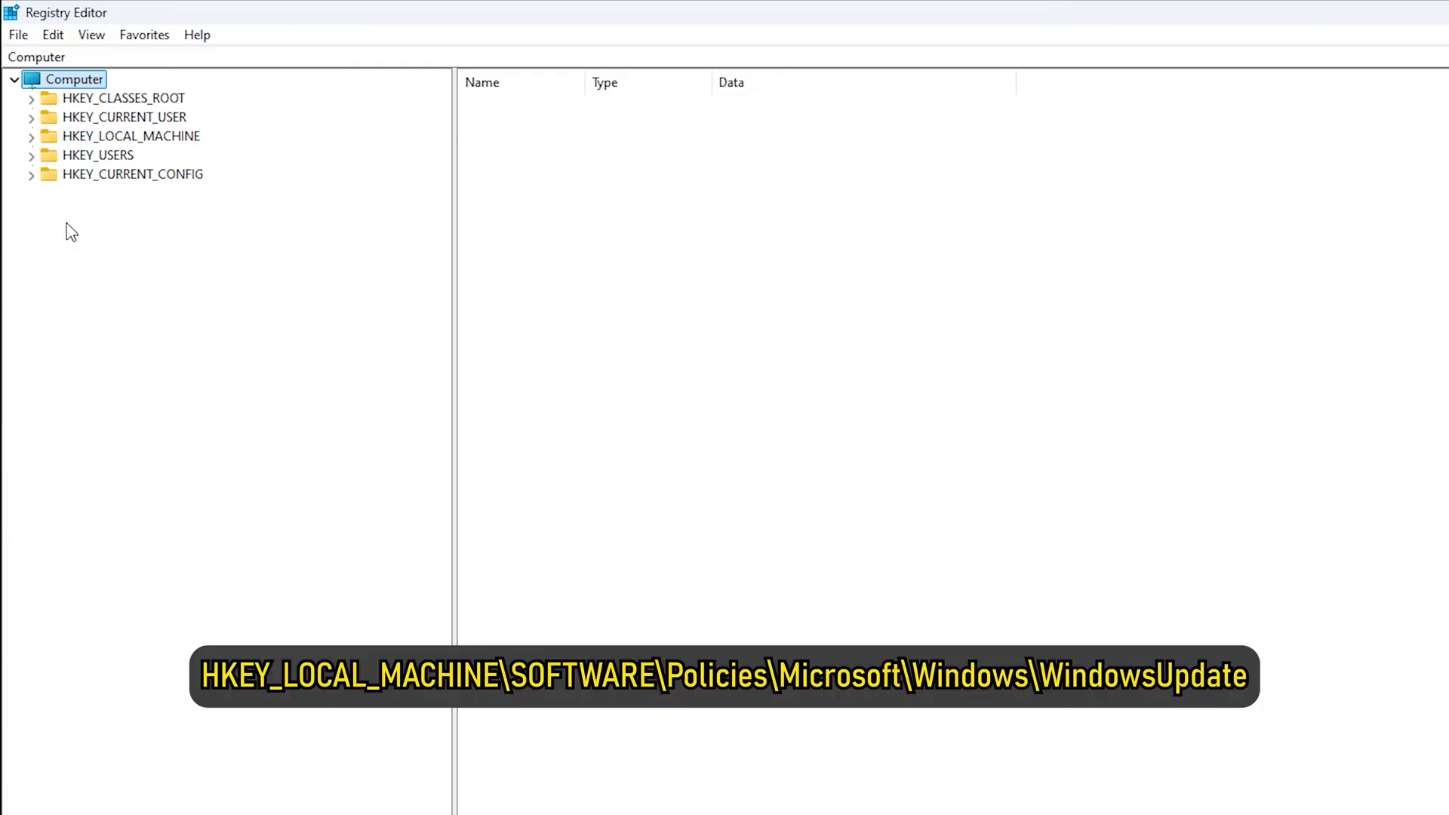
- Navigate to the HKLM\SOFTWARE\Policies\Microsoft\Windows\WindowsUpdate key
left_click(32, 137)
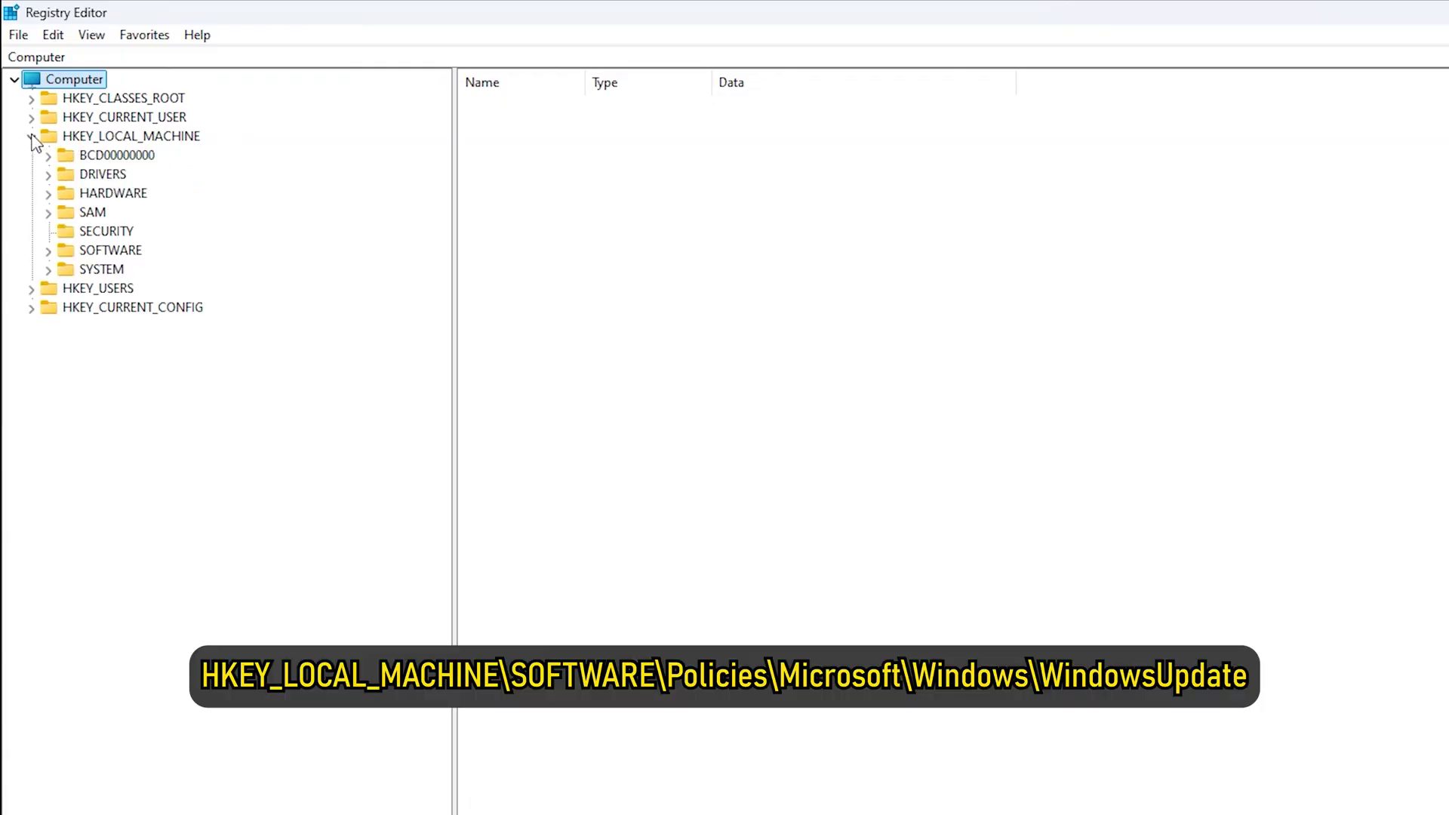
left_click(48, 251)
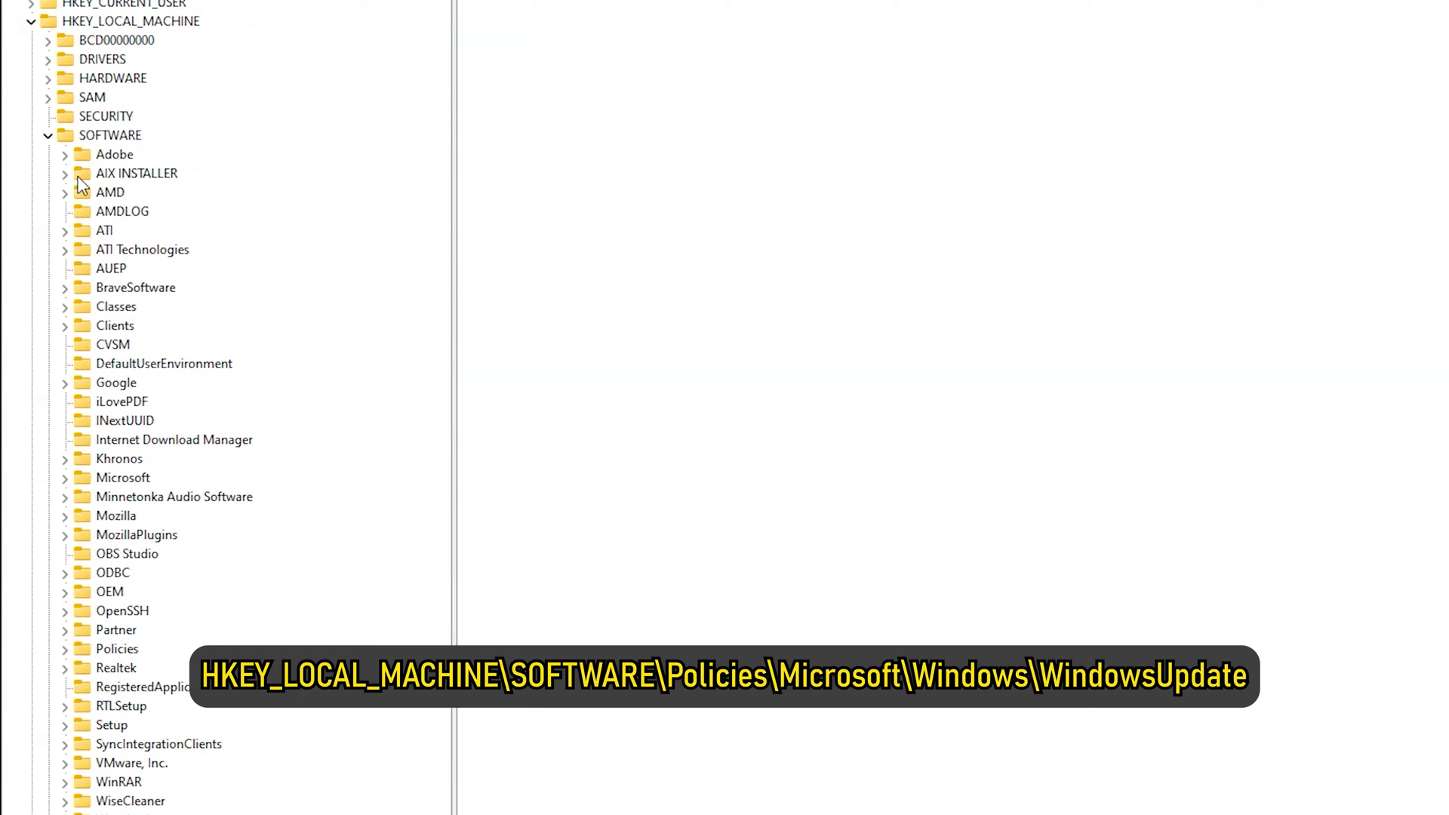
scroll(185, 488, "down", 3)
left_click(65, 442)
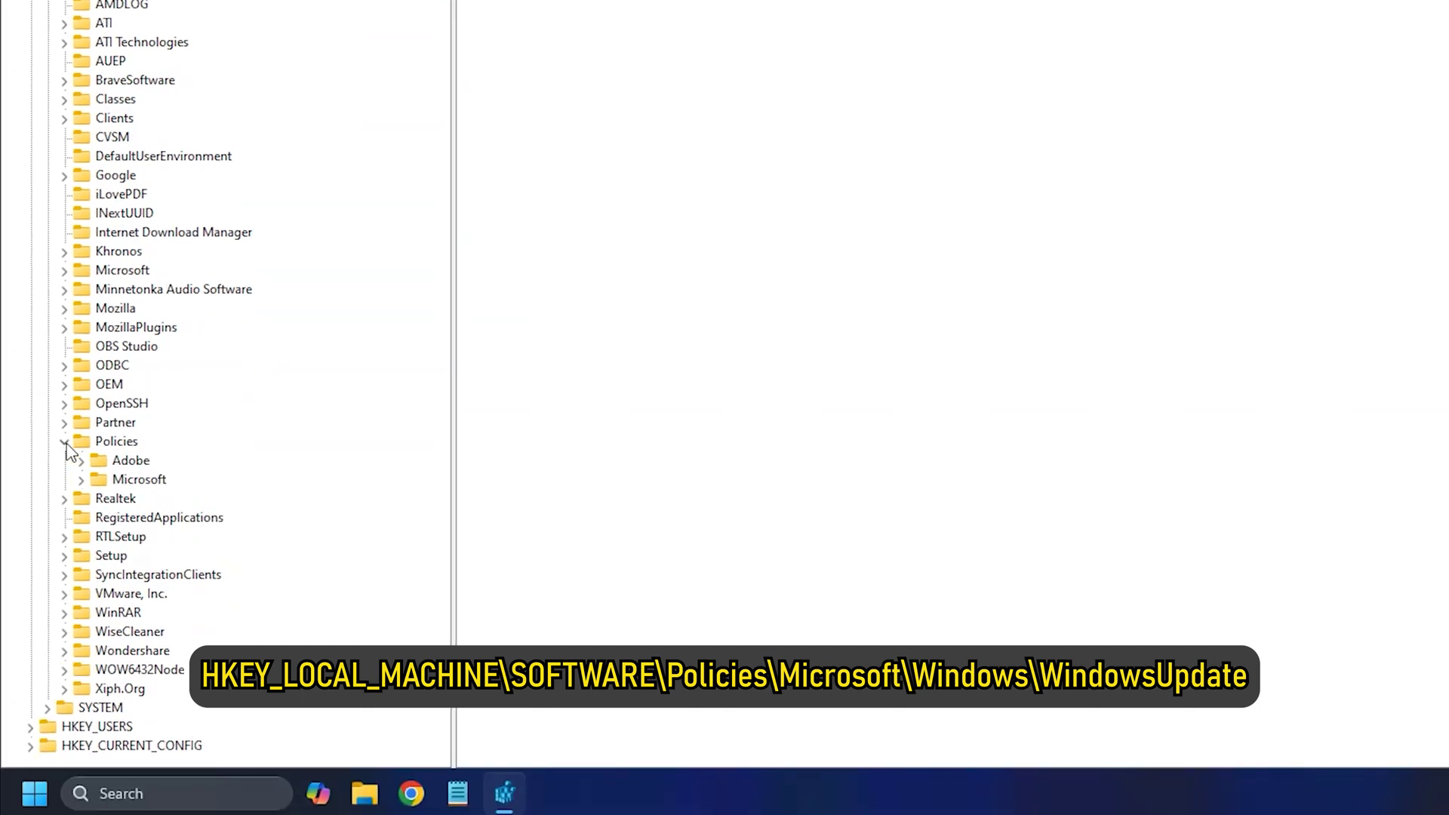
left_click(81, 481)
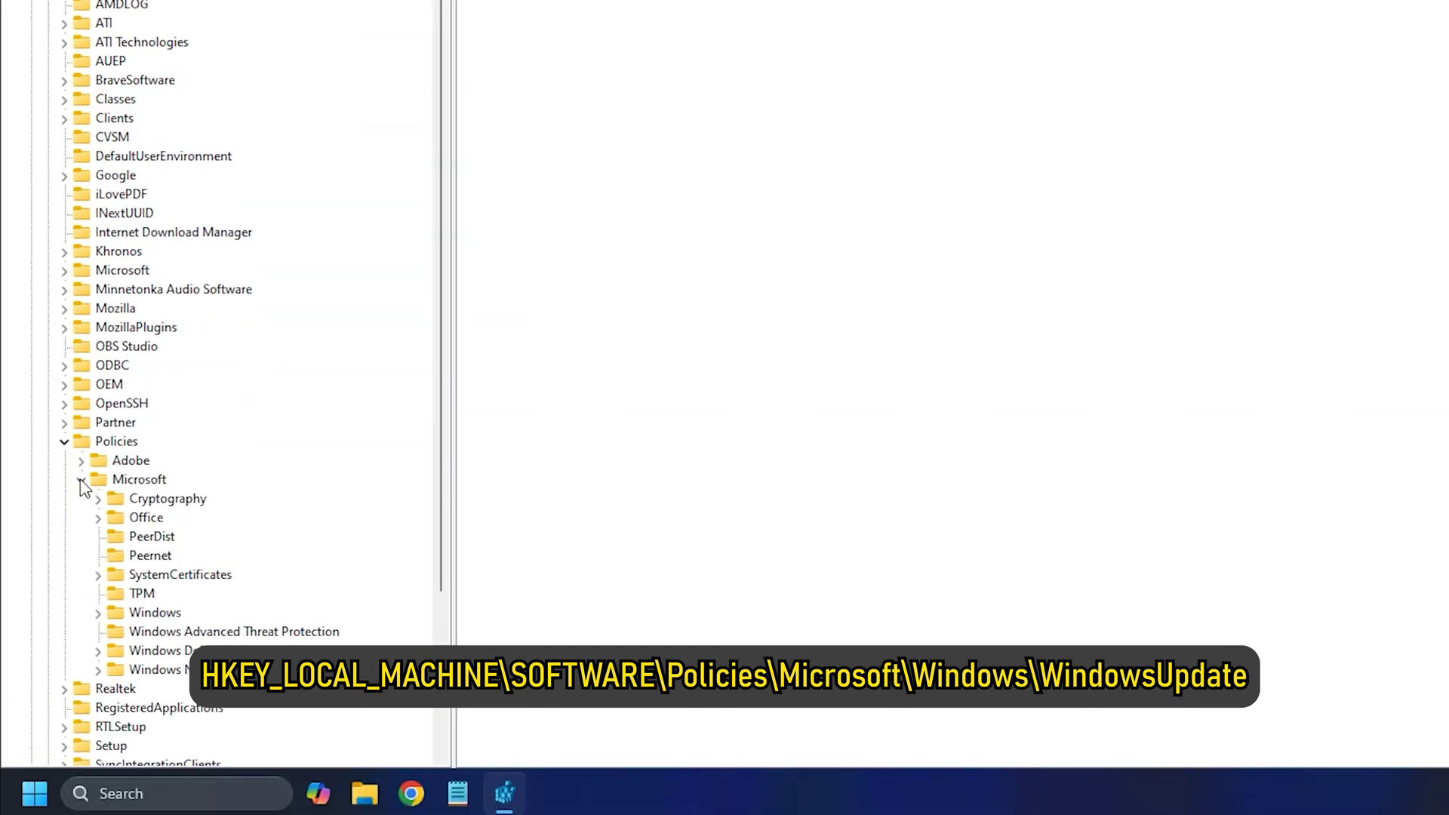
left_click(98, 613)
scroll(188, 533, "down", 5)
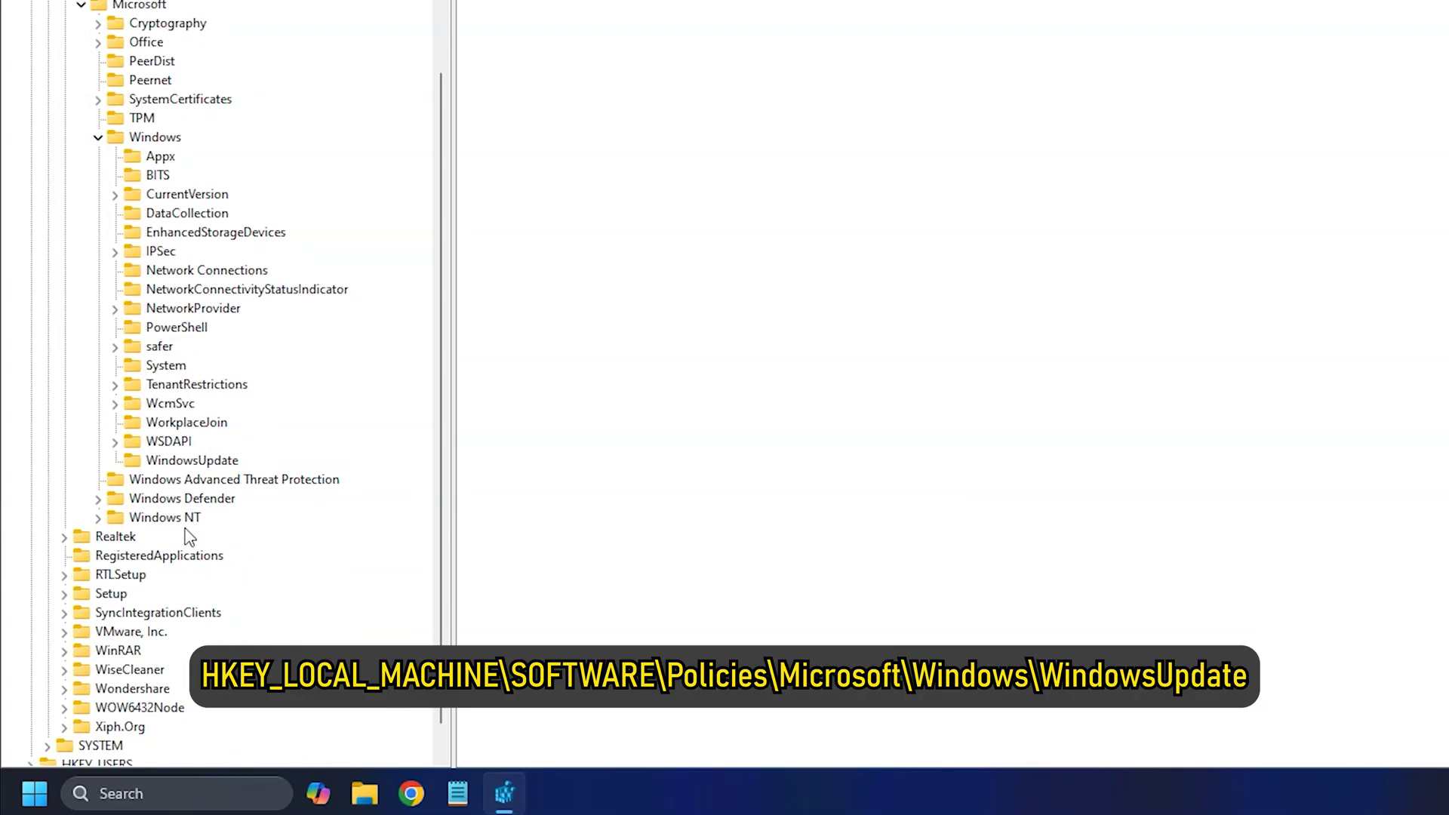
left_click(134, 462)
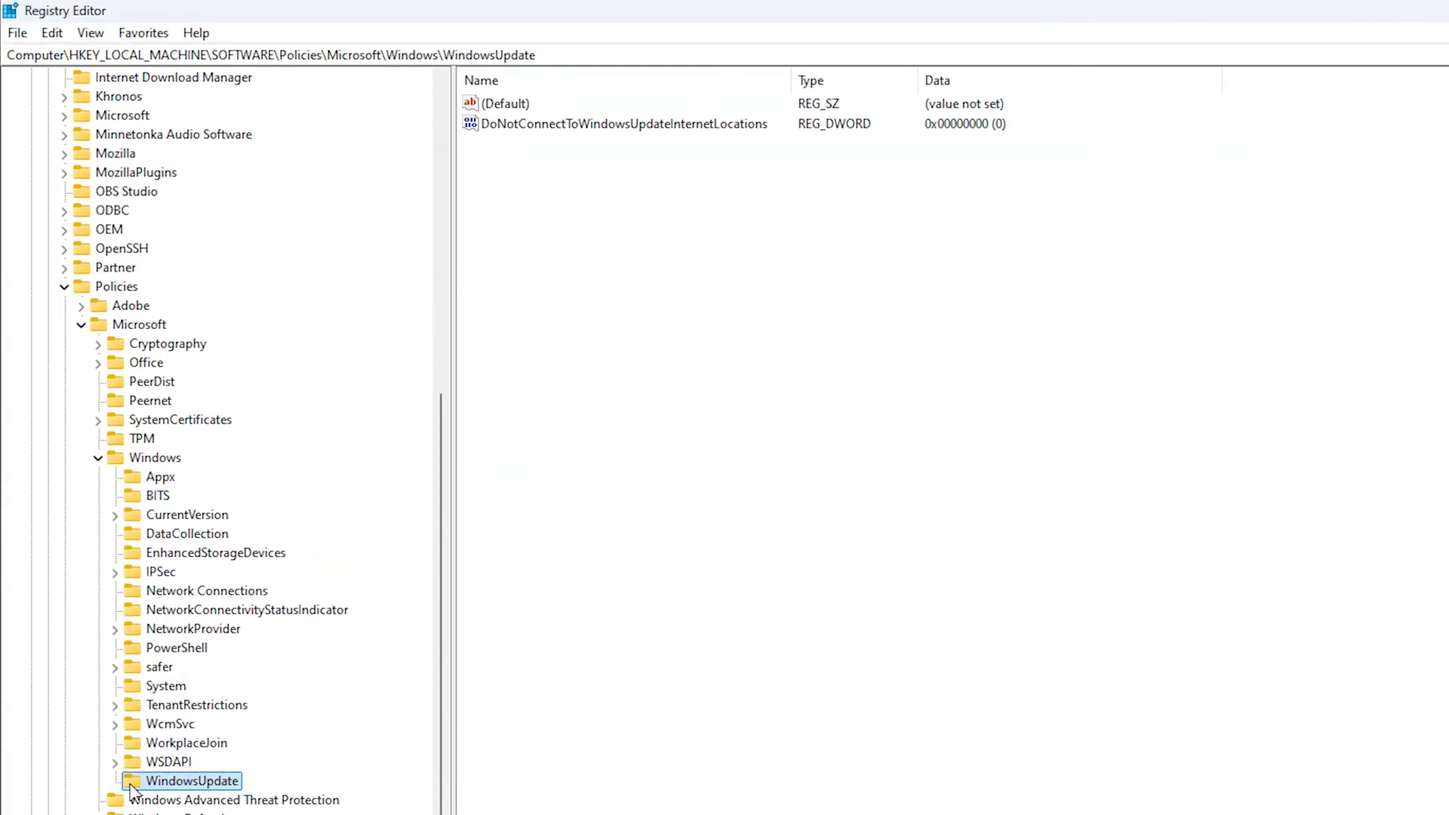
- Change DoNotConnectToWindowsUpdateInternetLocations from 0 to 1
double_click(564, 128)
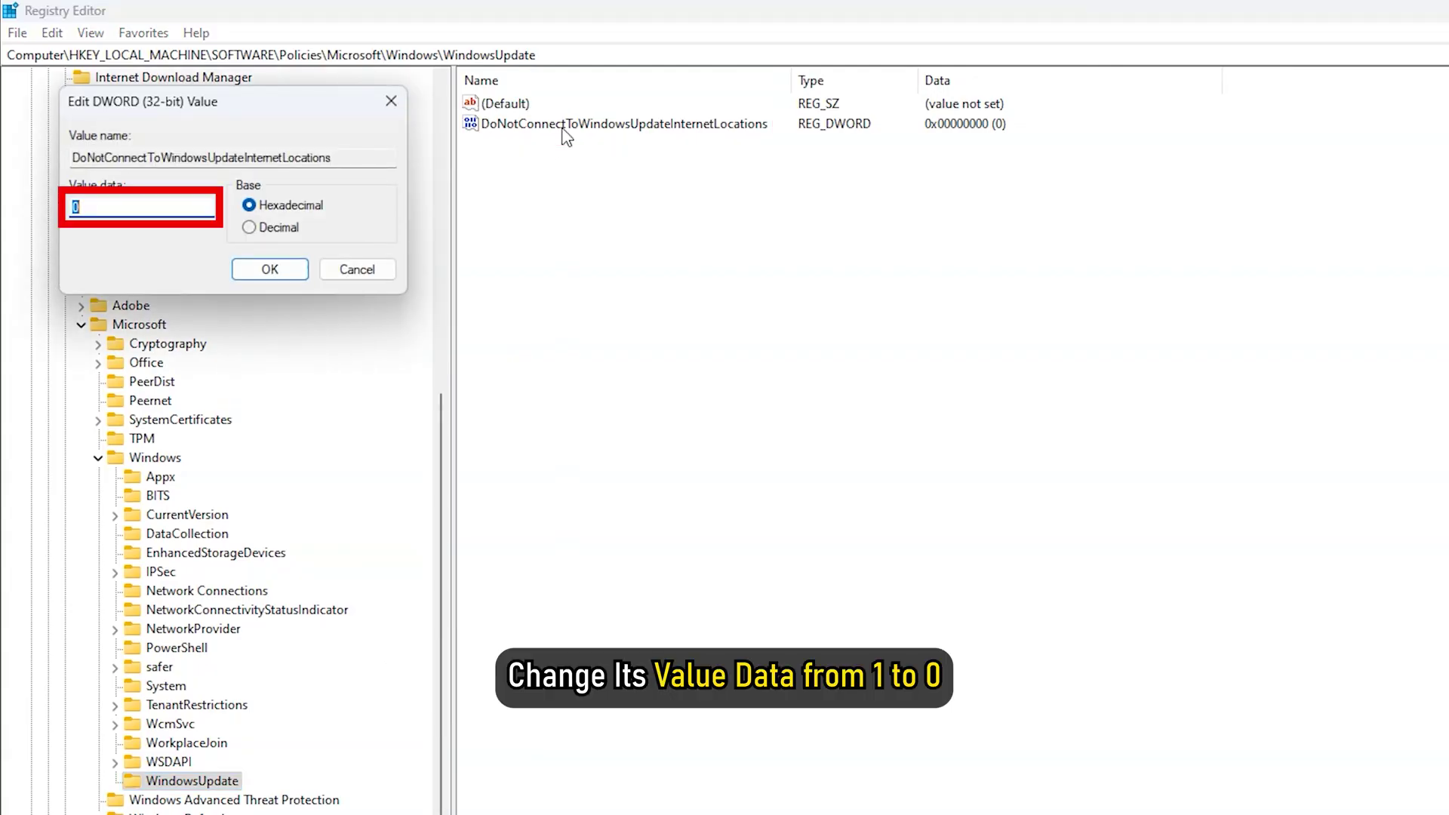
left_click(84, 205)
left_click_drag(83, 204, 52, 206)
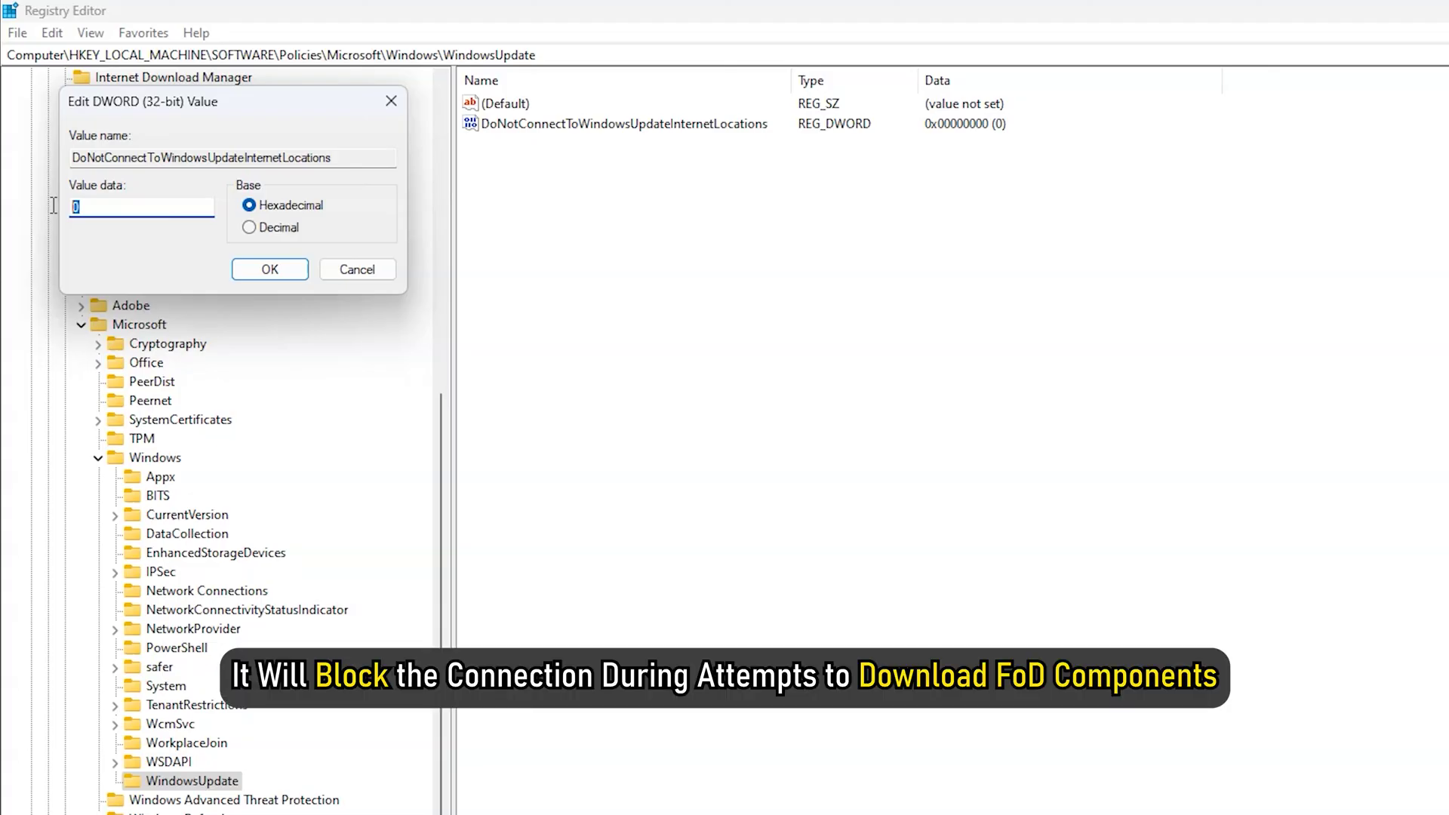
type("1")
key("Return")
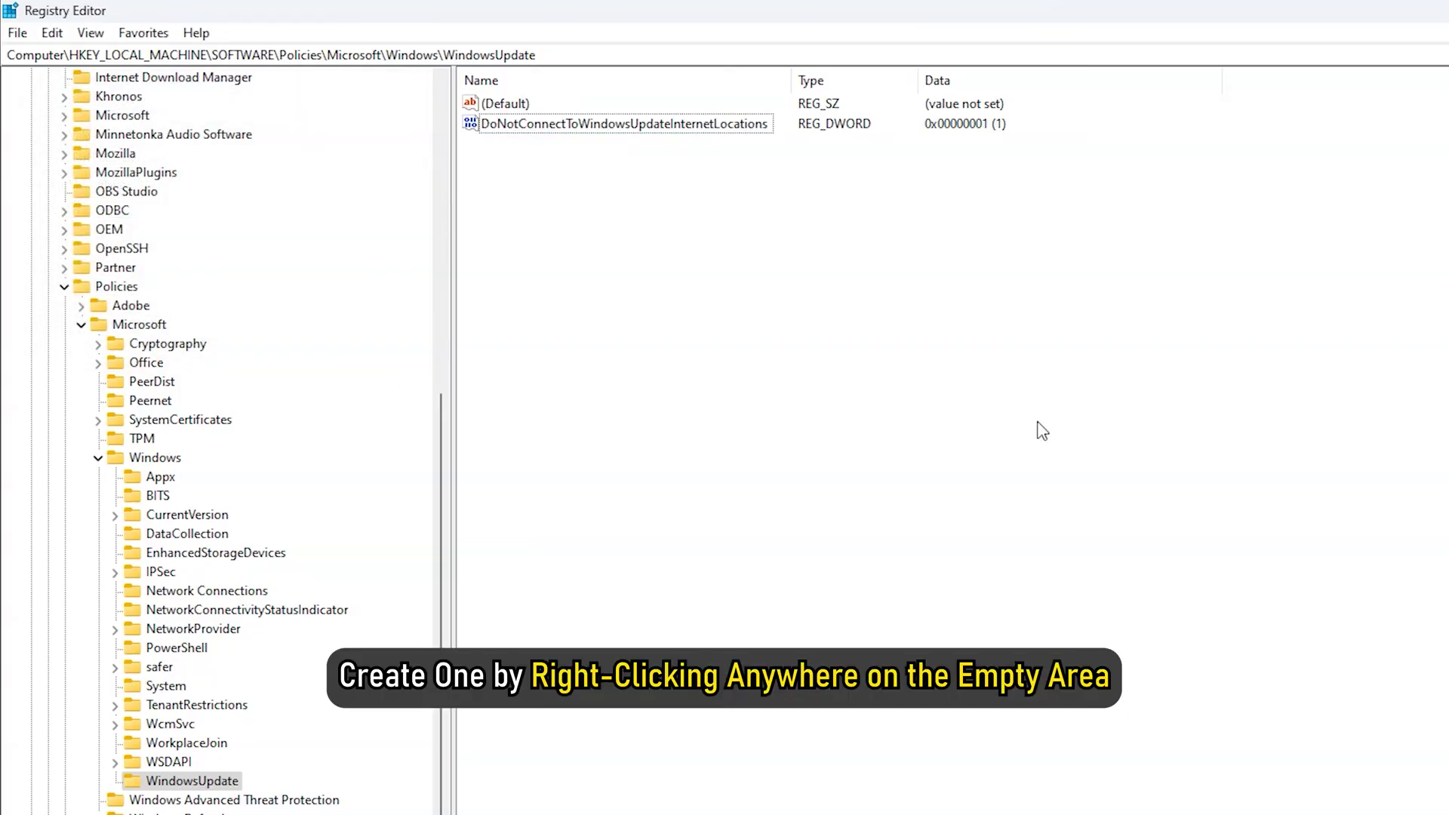
- Display the New value-type options from the right pane's context menu
right_click(1048, 293)
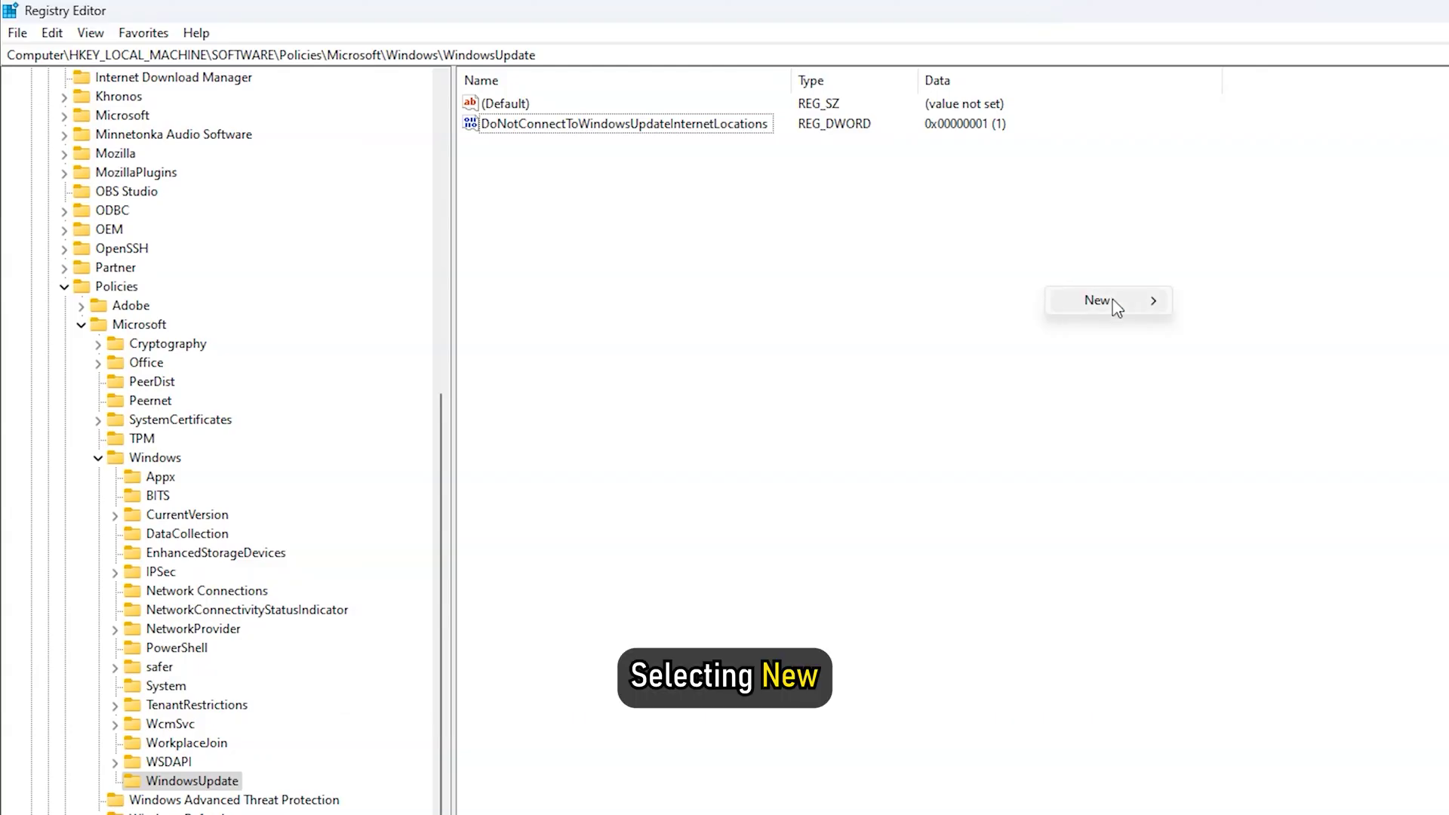
mouse_move(1150, 305)
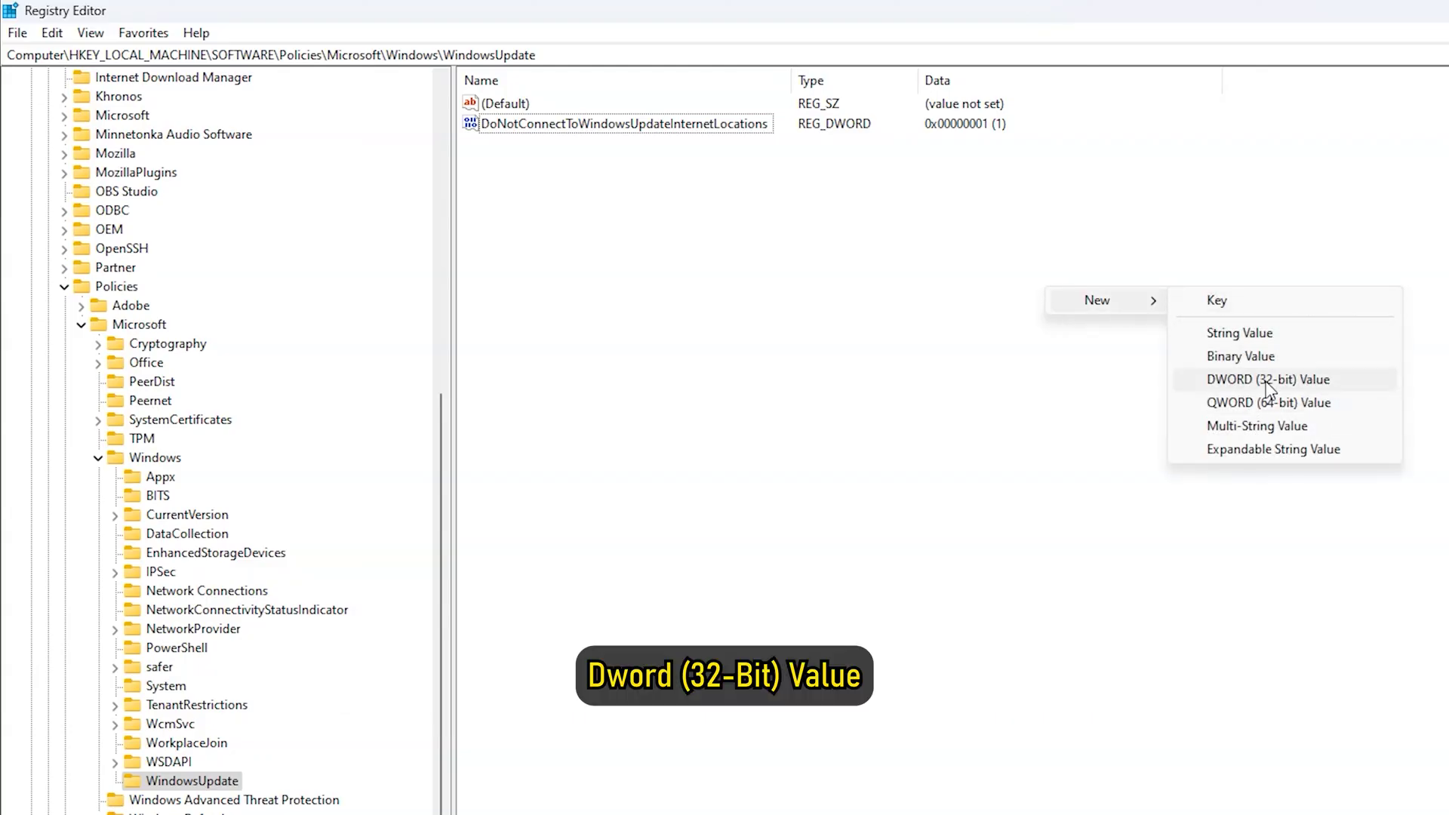